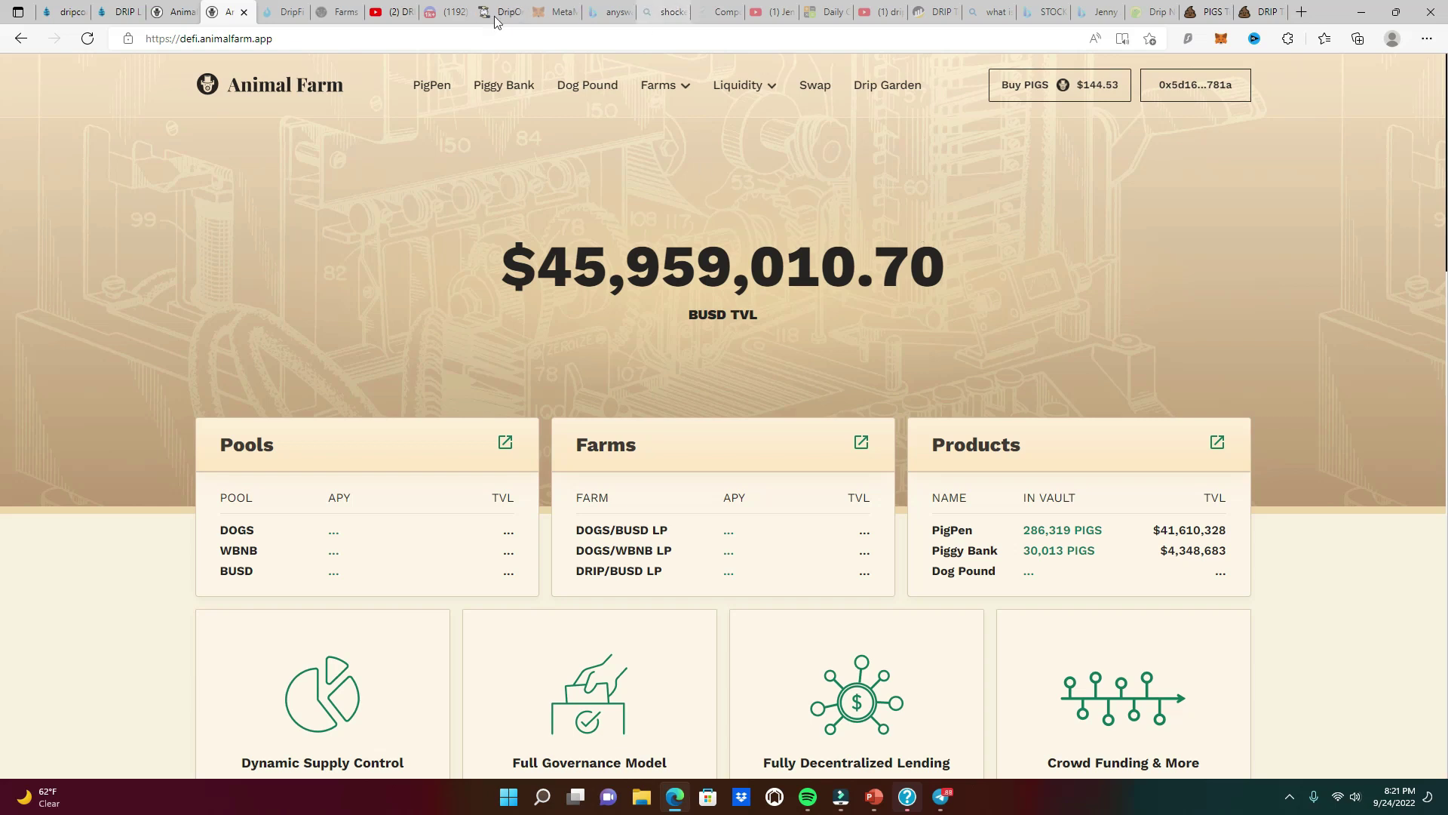
- Open PigPen's Piggy Bank stats for PIGS vault total, value locked, supply and market cap
{"action": "left_click", "coordinate": [432, 85]}
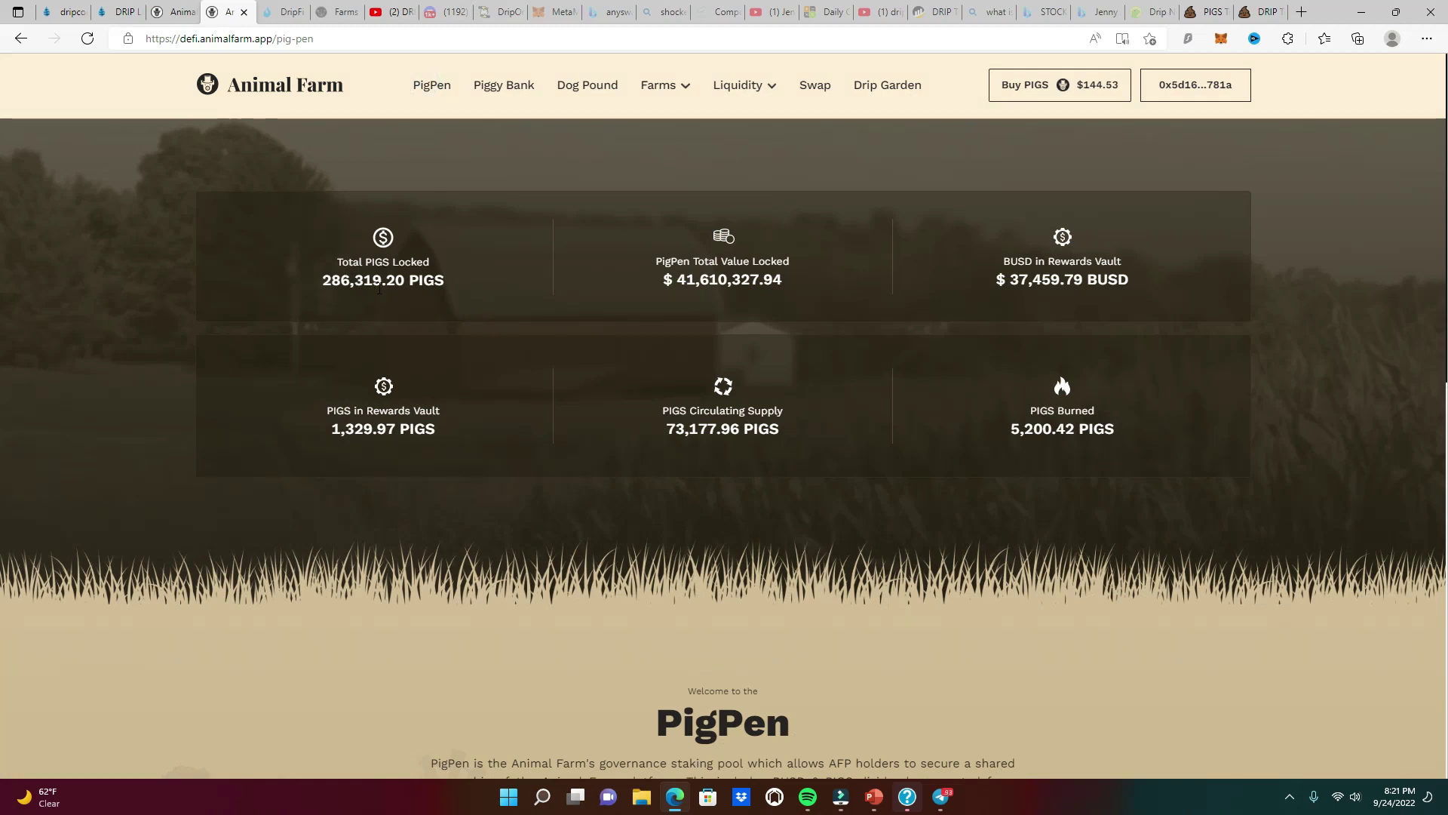
{"action": "left_click", "coordinate": [499, 91]}
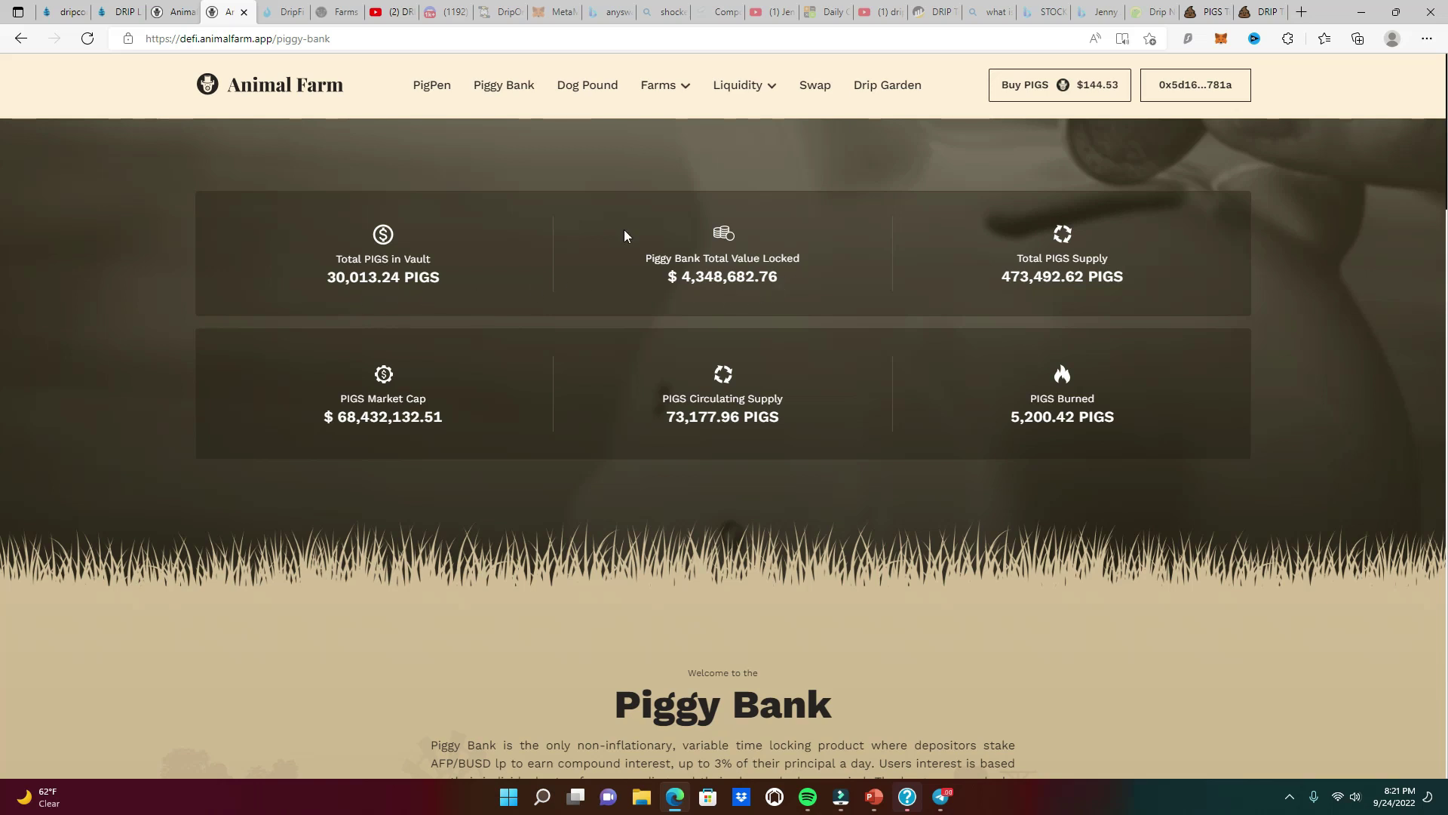
{"action": "left_click", "coordinate": [430, 86]}
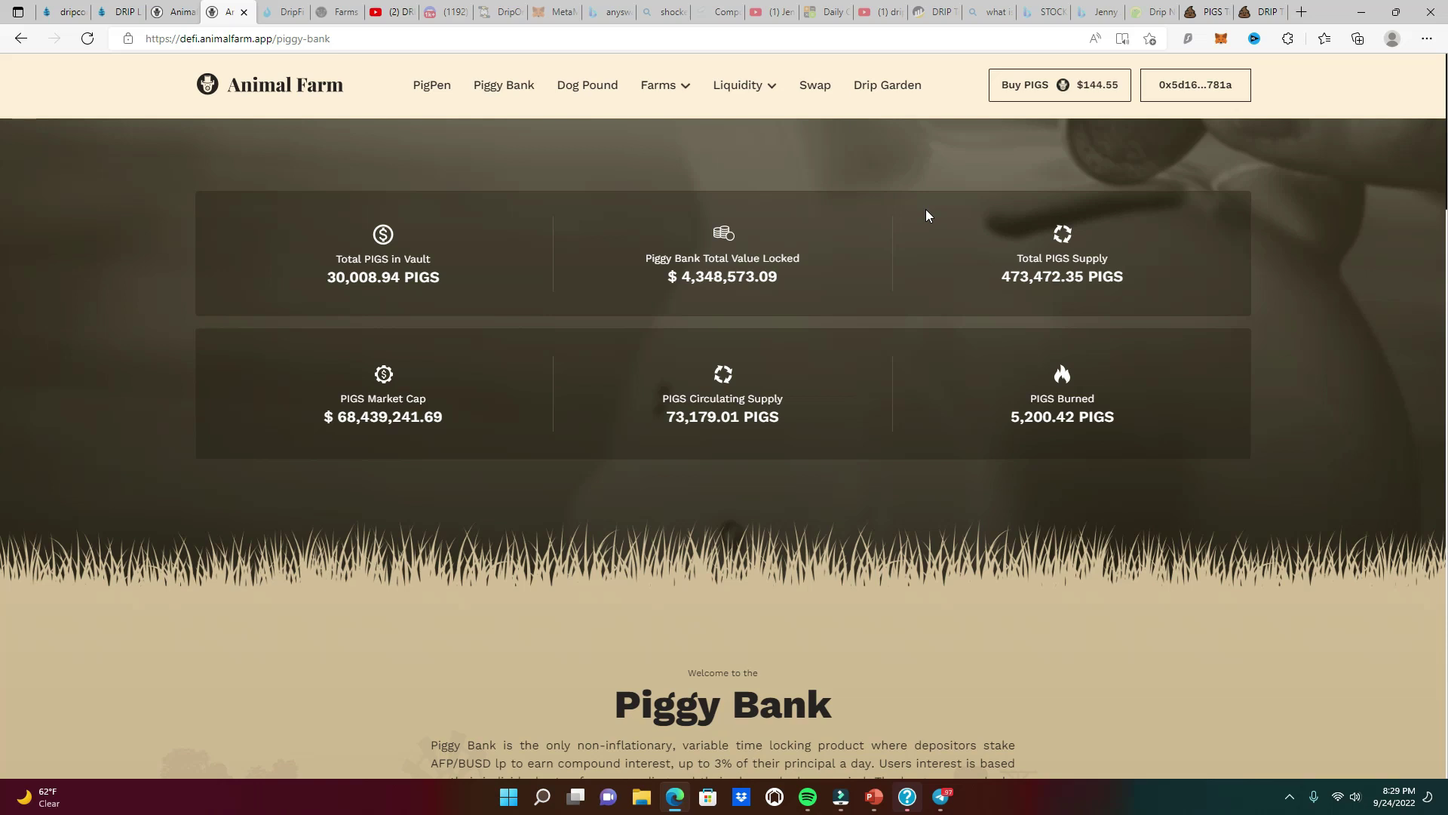
- Choose Farms from the Farms dropdown to list pairs like DRIP/BUSD and WBNB/BUSD
{"action": "left_click", "coordinate": [666, 86]}
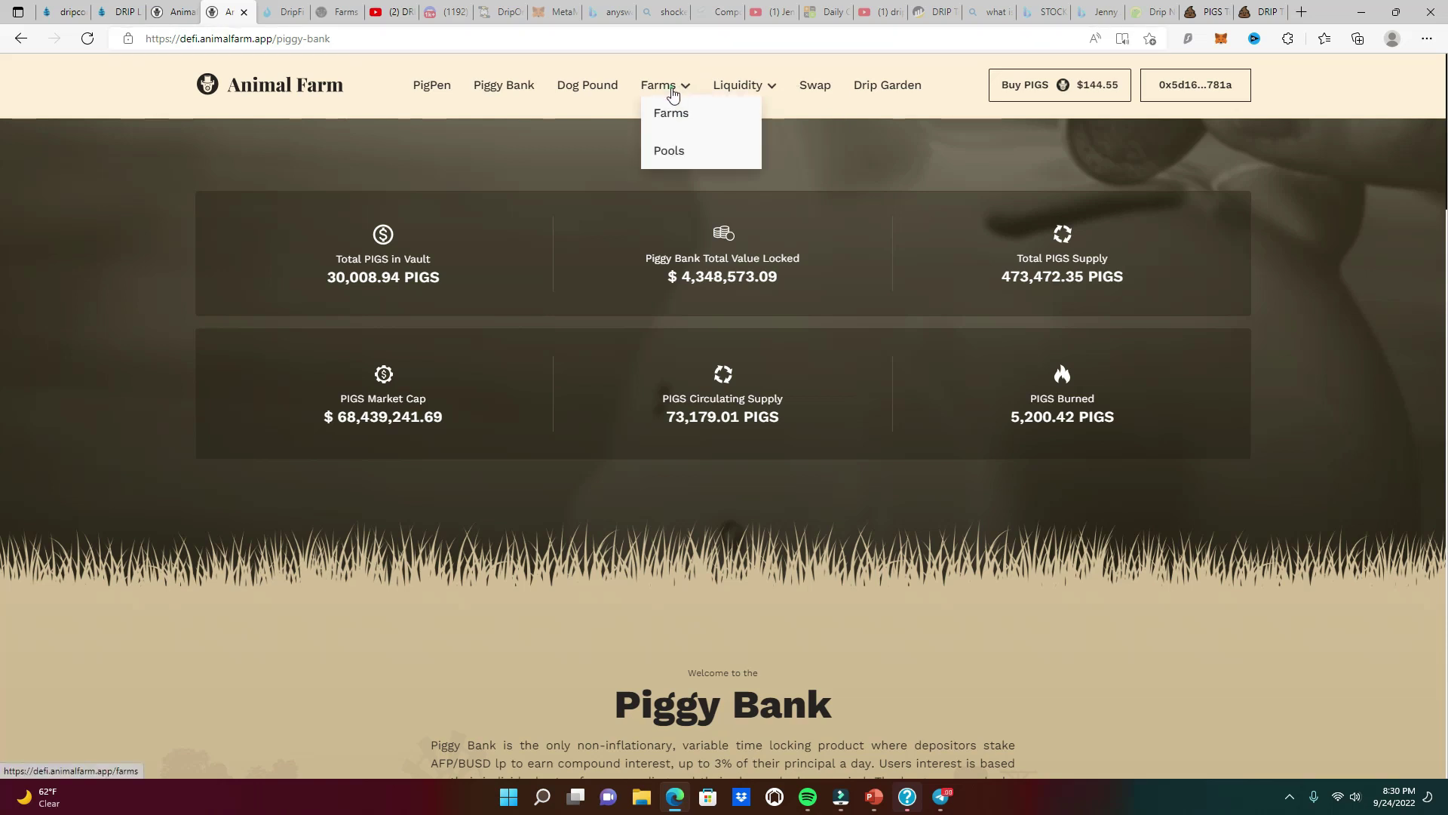
{"action": "left_click", "coordinate": [671, 113]}
{"action": "scroll", "coordinate": [445, 330], "scroll_direction": "down", "scroll_amount": 2}
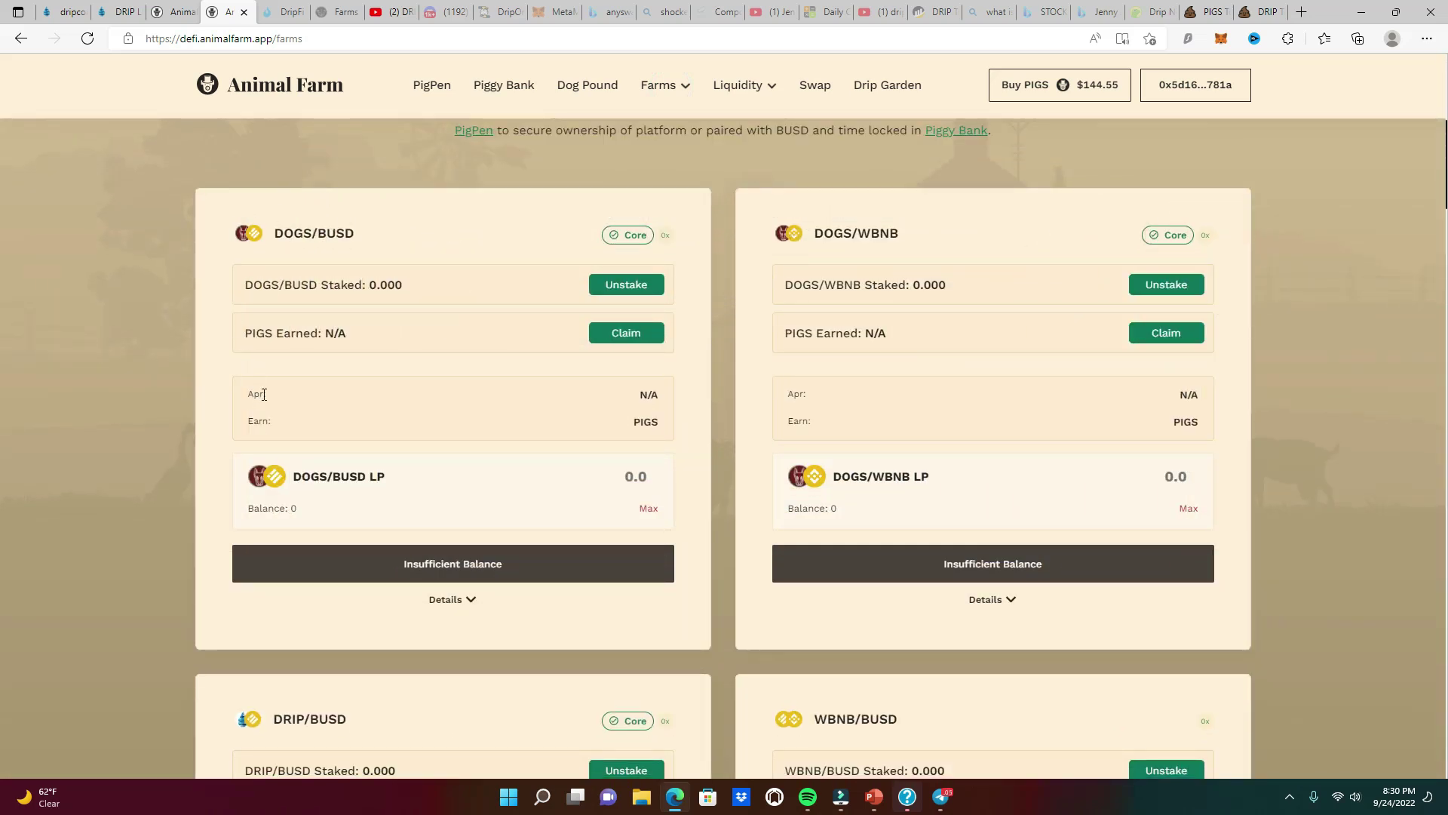
{"action": "scroll", "coordinate": [400, 489], "scroll_direction": "down", "scroll_amount": 3}
{"action": "scroll", "coordinate": [425, 489], "scroll_direction": "down", "scroll_amount": 2}
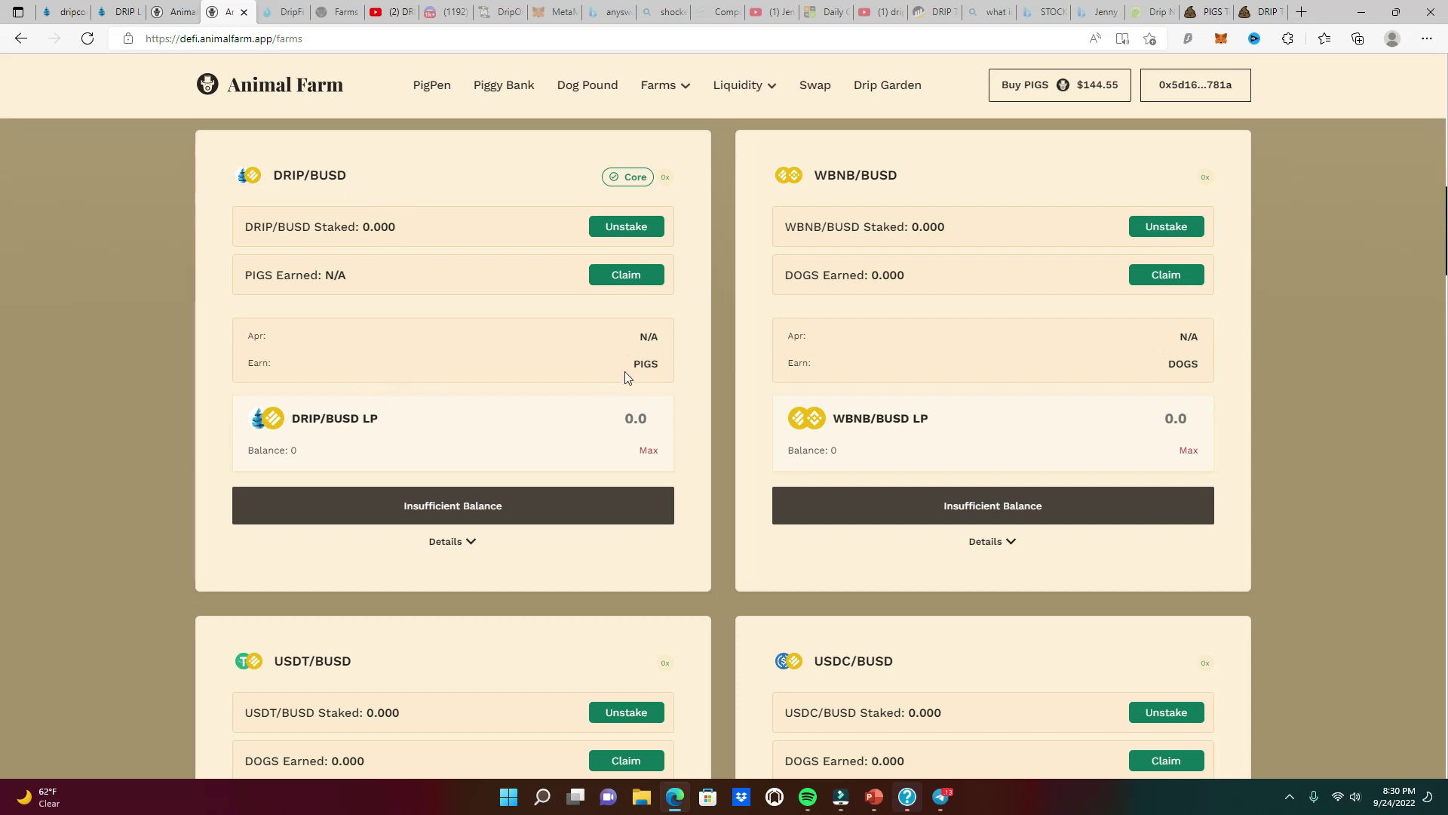
{"action": "scroll", "coordinate": [871, 441], "scroll_direction": "down", "scroll_amount": 1}
{"action": "scroll", "coordinate": [870, 440], "scroll_direction": "down", "scroll_amount": 2}
{"action": "scroll", "coordinate": [871, 440], "scroll_direction": "down", "scroll_amount": 1}
{"action": "scroll", "coordinate": [870, 440], "scroll_direction": "down", "scroll_amount": 1}
{"action": "scroll", "coordinate": [869, 441], "scroll_direction": "down", "scroll_amount": 2}
{"action": "scroll", "coordinate": [869, 440], "scroll_direction": "down", "scroll_amount": 1}
{"action": "scroll", "coordinate": [869, 441], "scroll_direction": "down", "scroll_amount": 2}
{"action": "scroll", "coordinate": [870, 440], "scroll_direction": "down", "scroll_amount": 1}
{"action": "scroll", "coordinate": [869, 439], "scroll_direction": "down", "scroll_amount": 2}
{"action": "scroll", "coordinate": [869, 440], "scroll_direction": "down", "scroll_amount": 3}
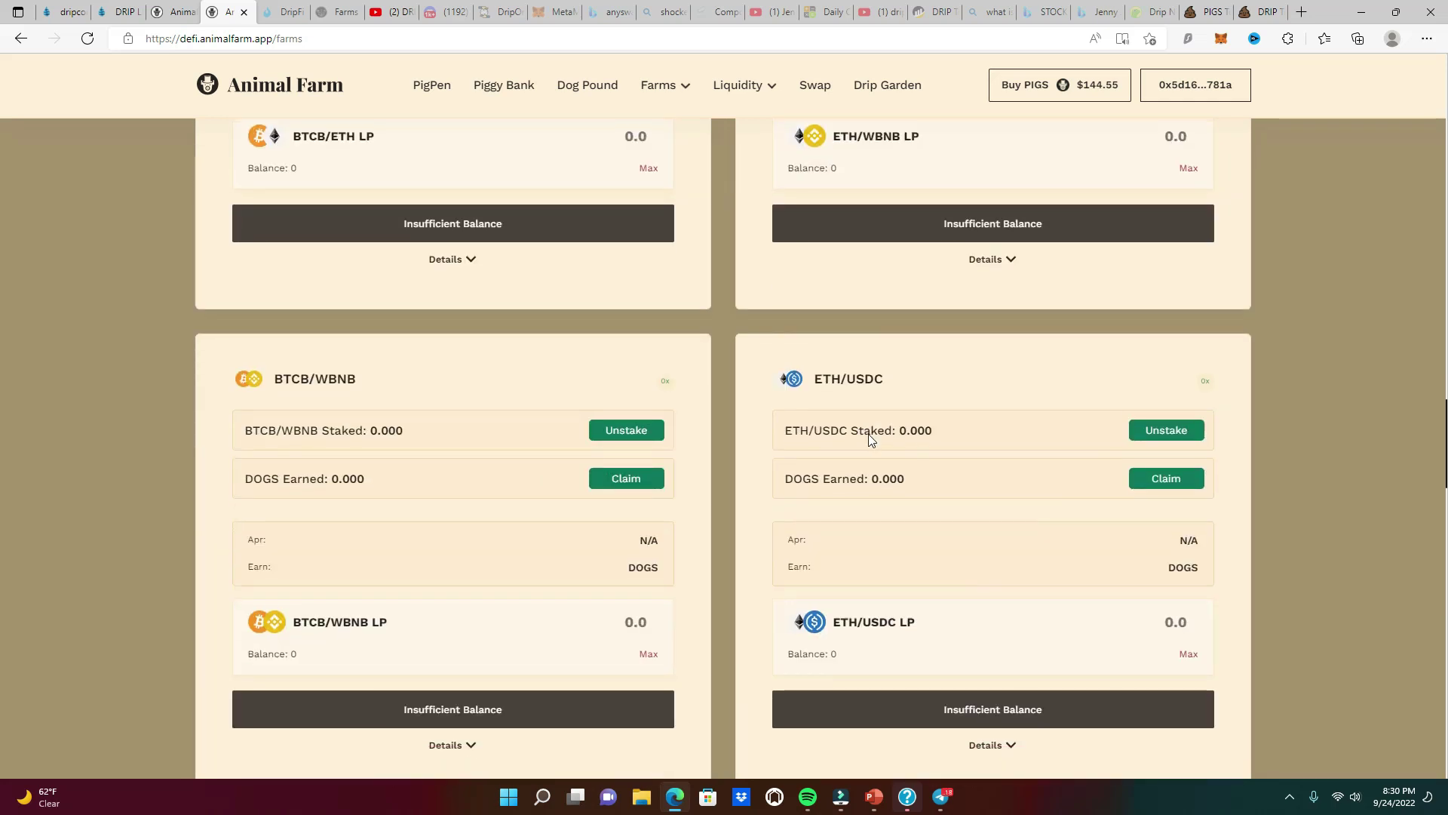
{"action": "scroll", "coordinate": [868, 439], "scroll_direction": "down", "scroll_amount": 2}
{"action": "scroll", "coordinate": [867, 438], "scroll_direction": "down", "scroll_amount": 2}
{"action": "scroll", "coordinate": [869, 438], "scroll_direction": "down", "scroll_amount": 2}
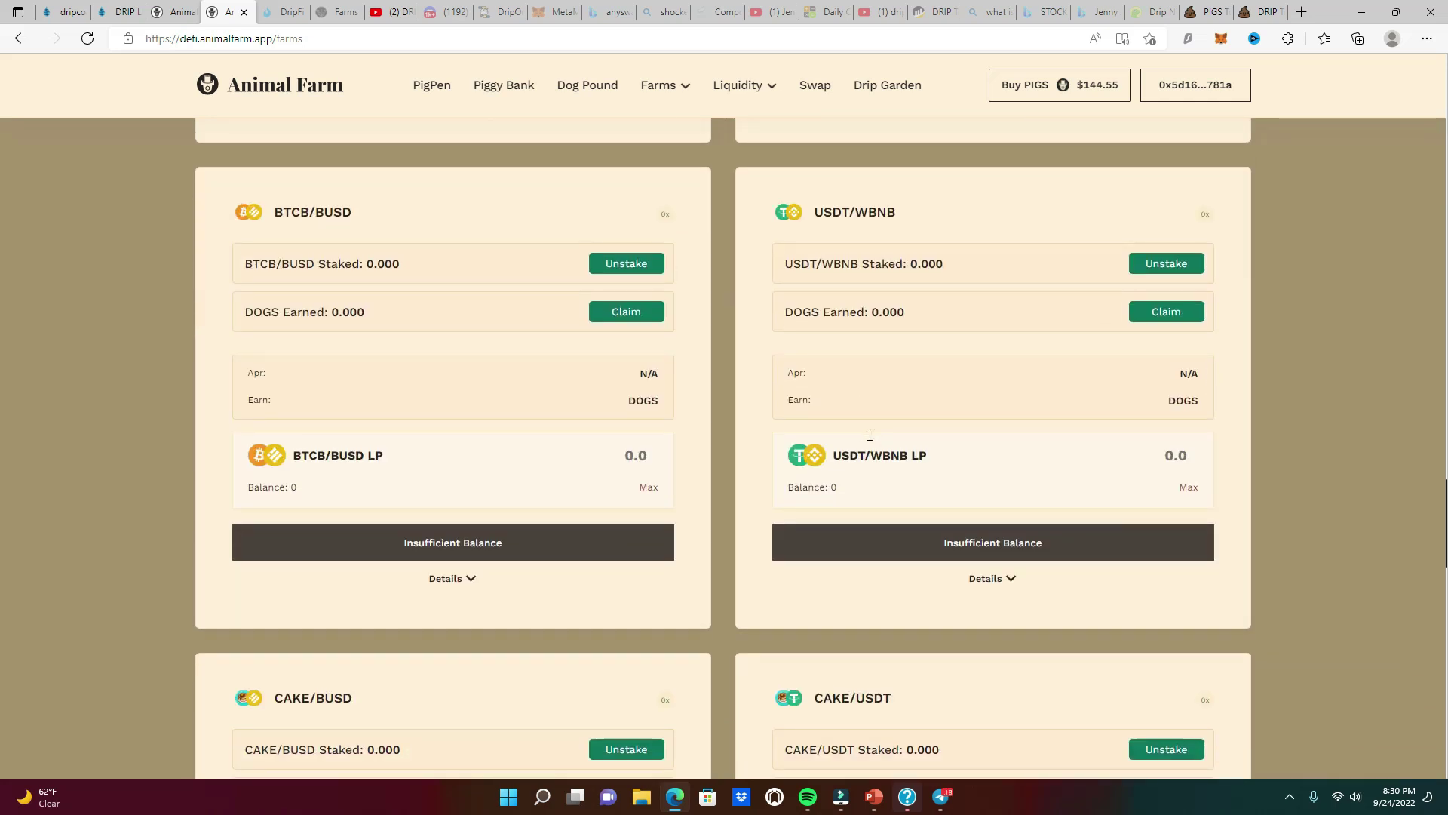
{"action": "scroll", "coordinate": [868, 438], "scroll_direction": "down", "scroll_amount": 1}
{"action": "scroll", "coordinate": [868, 439], "scroll_direction": "down", "scroll_amount": 2}
{"action": "scroll", "coordinate": [868, 438], "scroll_direction": "down", "scroll_amount": 1}
{"action": "scroll", "coordinate": [868, 438], "scroll_direction": "down", "scroll_amount": 3}
{"action": "scroll", "coordinate": [867, 439], "scroll_direction": "down", "scroll_amount": 3}
{"action": "scroll", "coordinate": [868, 439], "scroll_direction": "down", "scroll_amount": 3}
{"action": "scroll", "coordinate": [868, 439], "scroll_direction": "down", "scroll_amount": 3}
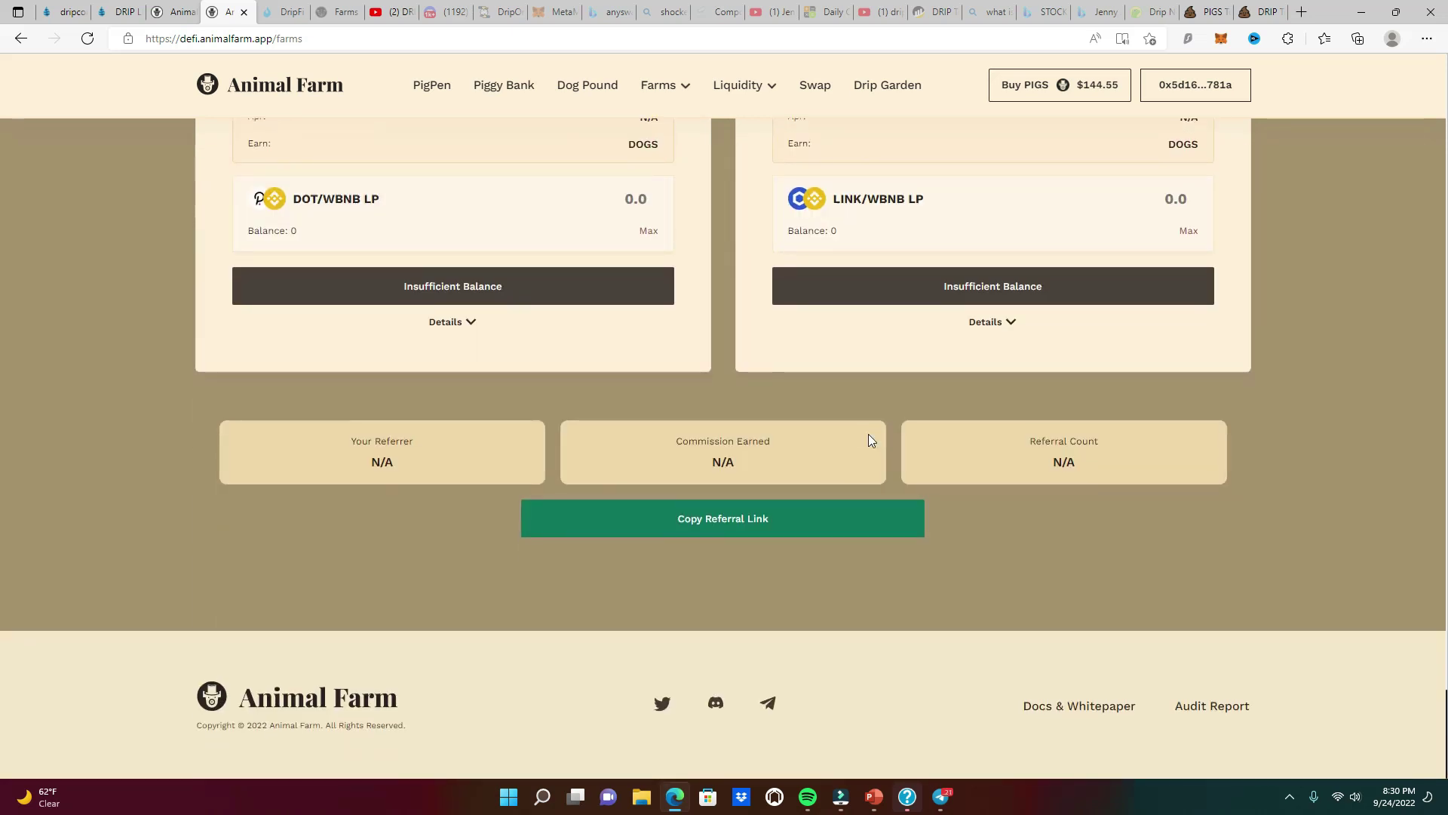
{"action": "scroll", "coordinate": [869, 440], "scroll_direction": "up", "scroll_amount": 3}
{"action": "scroll", "coordinate": [868, 439], "scroll_direction": "up", "scroll_amount": 3}
{"action": "scroll", "coordinate": [849, 447], "scroll_direction": "up", "scroll_amount": 3}
{"action": "scroll", "coordinate": [826, 458], "scroll_direction": "up", "scroll_amount": 1}
{"action": "scroll", "coordinate": [821, 457], "scroll_direction": "up", "scroll_amount": 3}
{"action": "scroll", "coordinate": [817, 456], "scroll_direction": "up", "scroll_amount": 3}
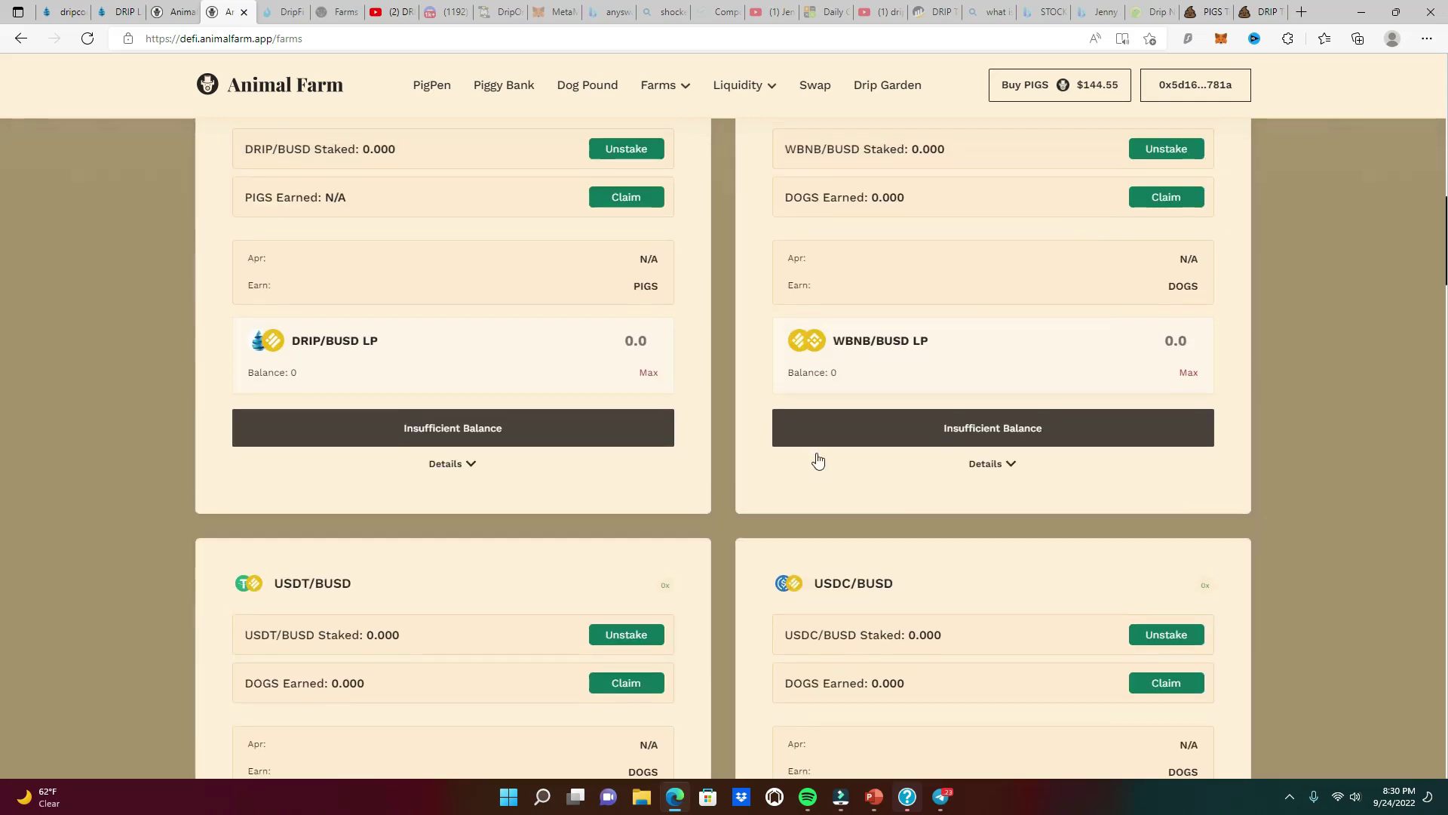
{"action": "scroll", "coordinate": [811, 462], "scroll_direction": "up", "scroll_amount": 3}
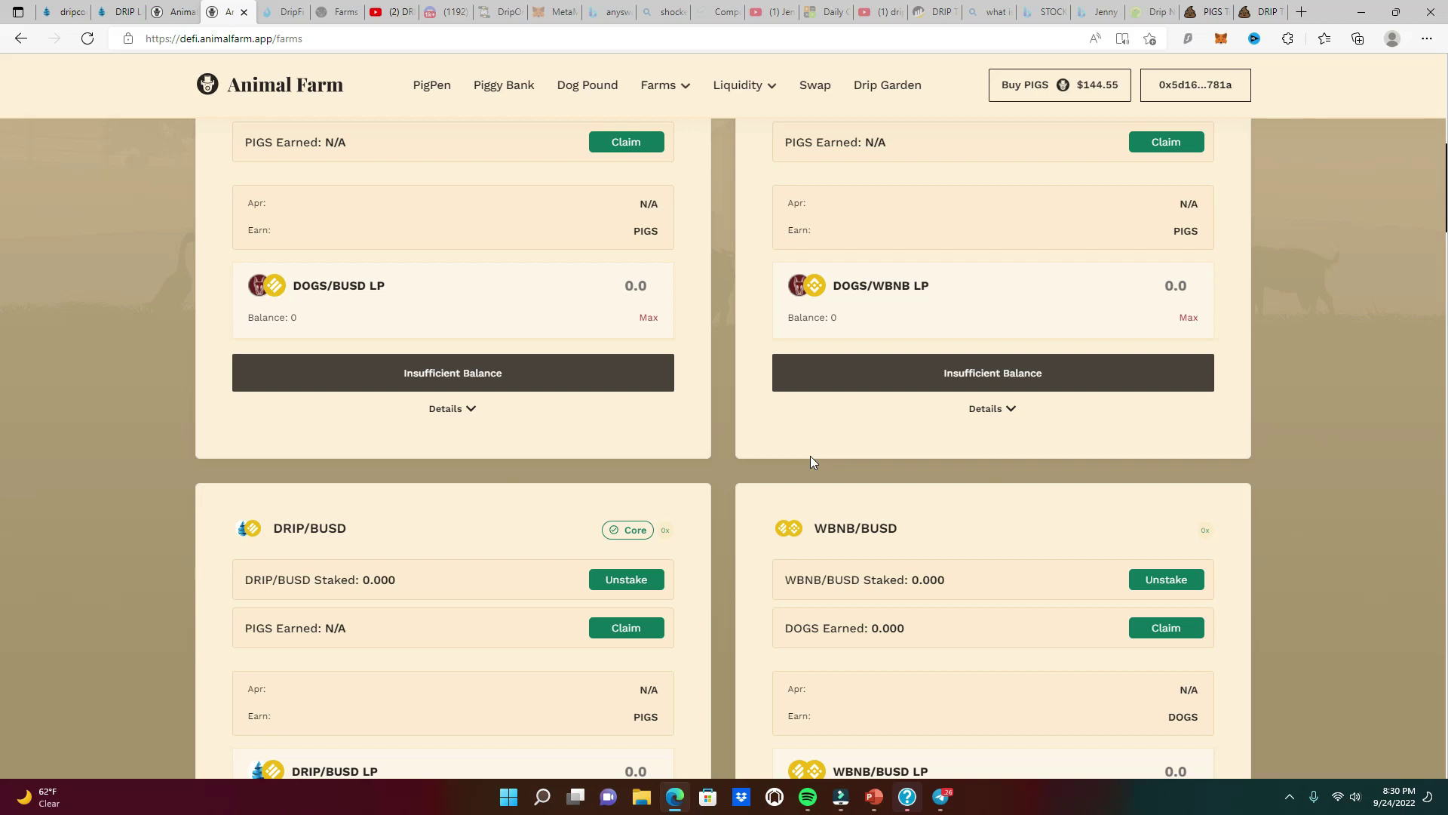
{"action": "scroll", "coordinate": [794, 474], "scroll_direction": "up", "scroll_amount": 3}
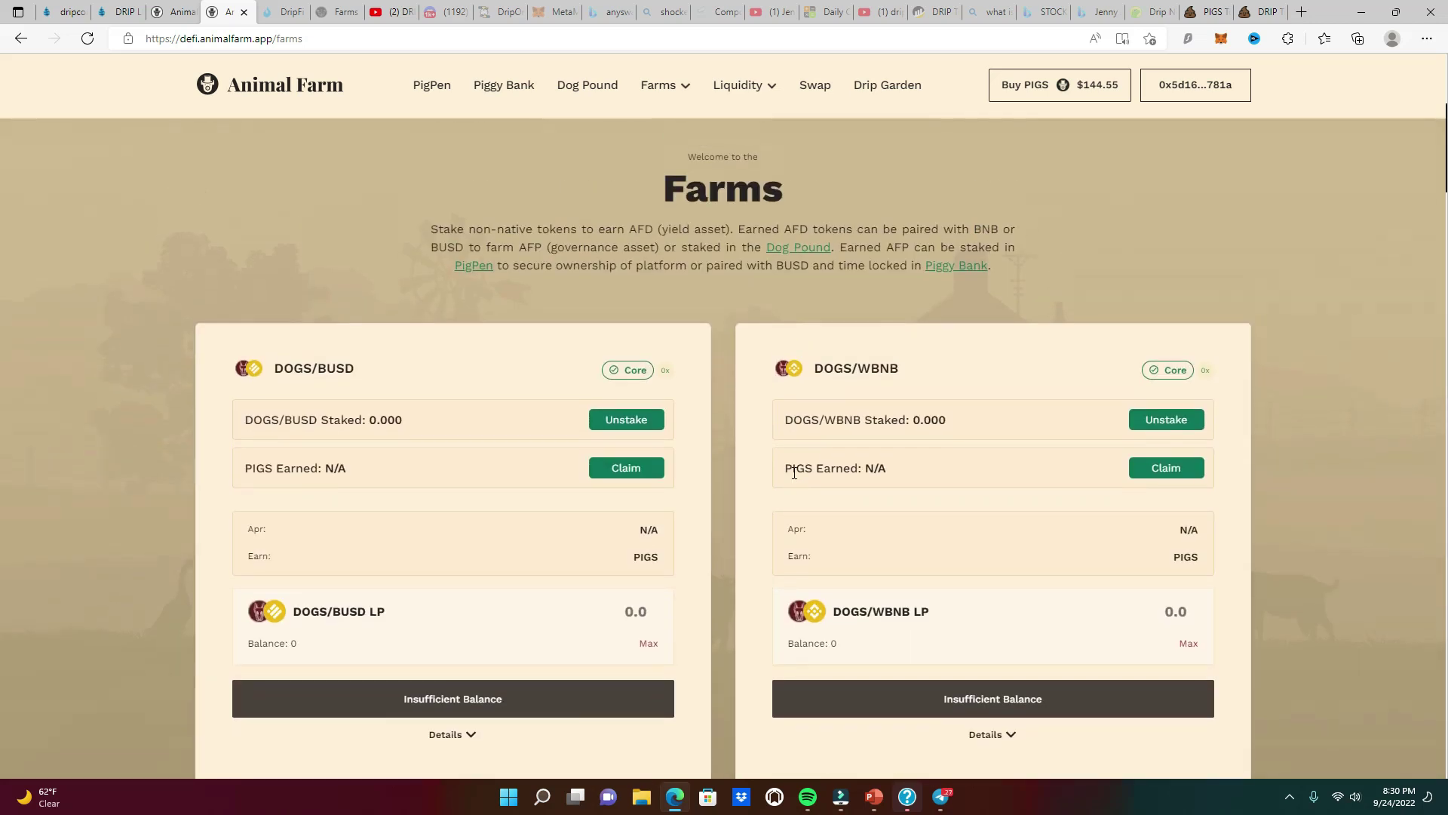
{"action": "scroll", "coordinate": [795, 473], "scroll_direction": "down", "scroll_amount": 2}
{"action": "scroll", "coordinate": [795, 473], "scroll_direction": "down", "scroll_amount": 3}
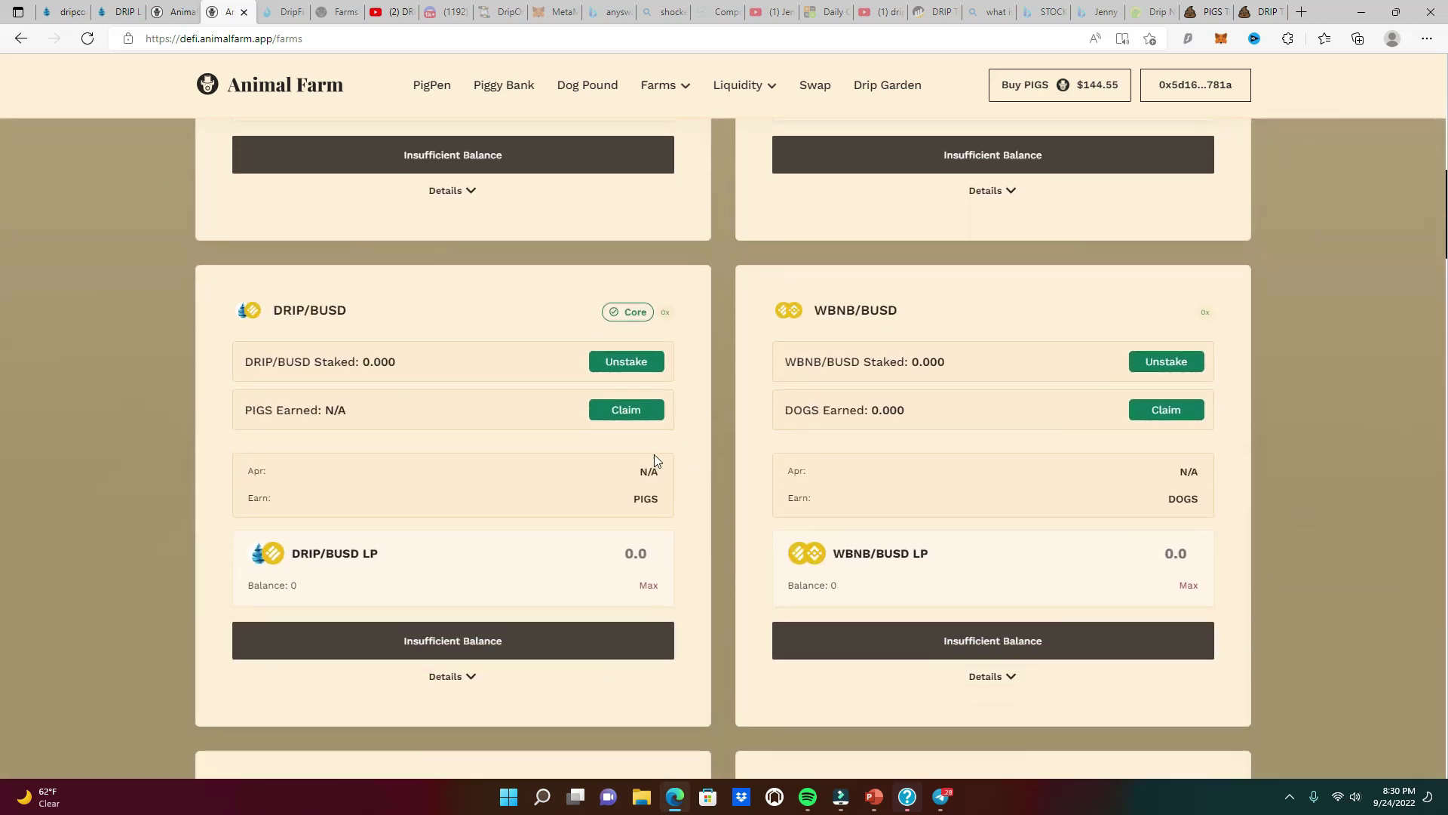
{"action": "scroll", "coordinate": [658, 449], "scroll_direction": "down", "scroll_amount": 1}
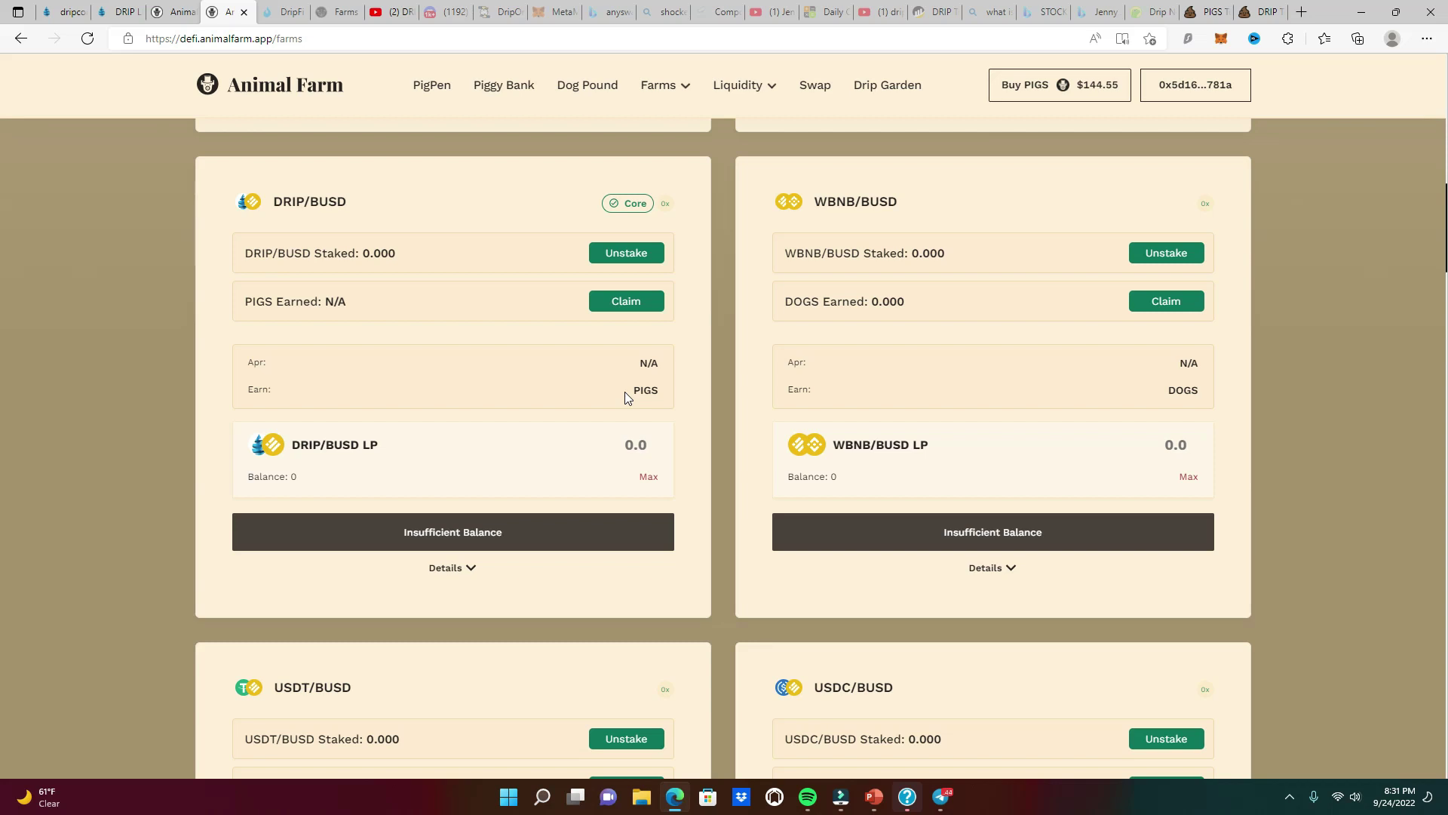
{"action": "left_click", "coordinate": [63, 11]}
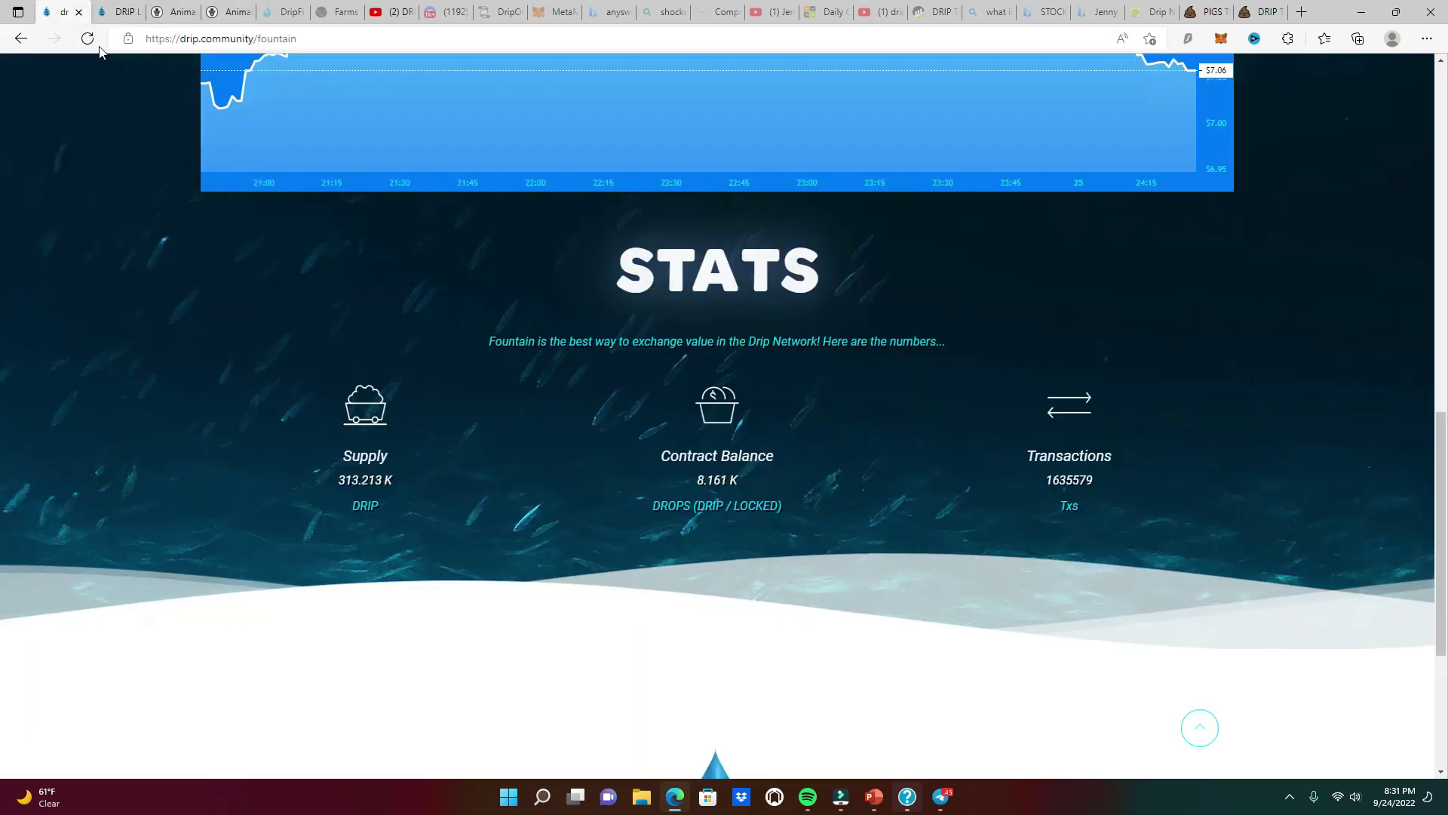
{"action": "scroll", "coordinate": [447, 532], "scroll_direction": "up", "scroll_amount": 1}
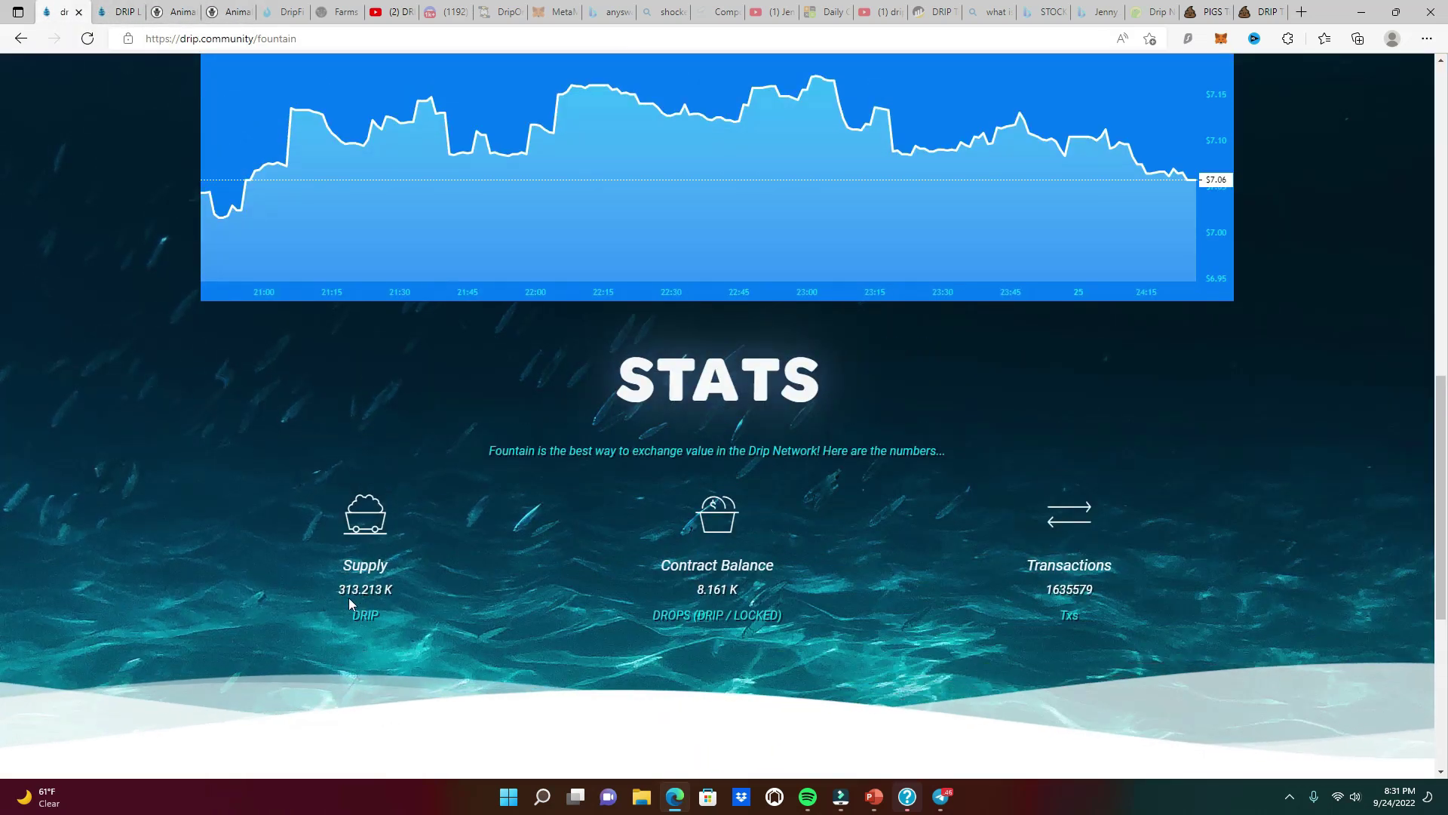
{"action": "scroll", "coordinate": [456, 601], "scroll_direction": "down", "scroll_amount": 1}
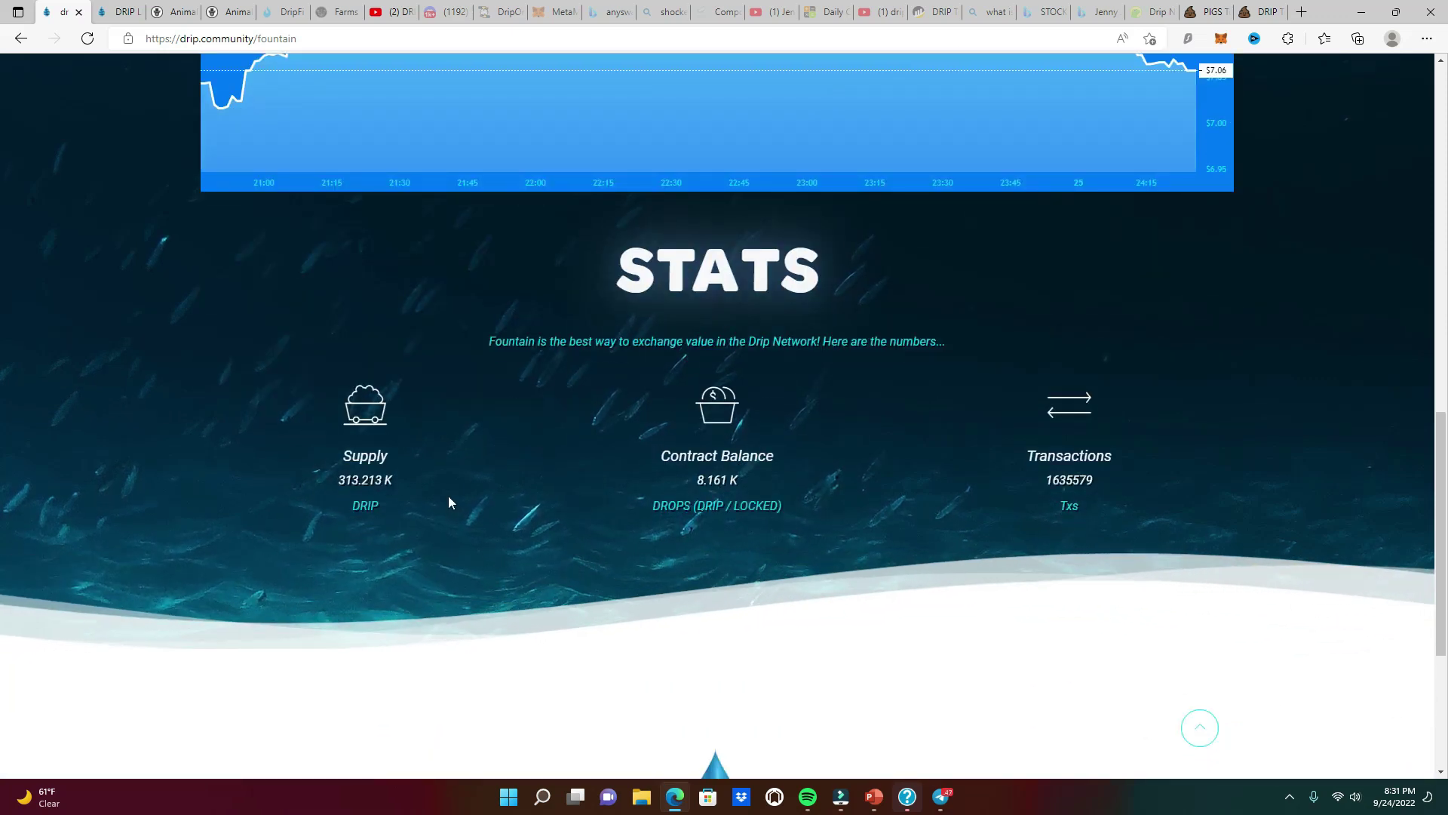
{"action": "scroll", "coordinate": [448, 503], "scroll_direction": "up", "scroll_amount": 2}
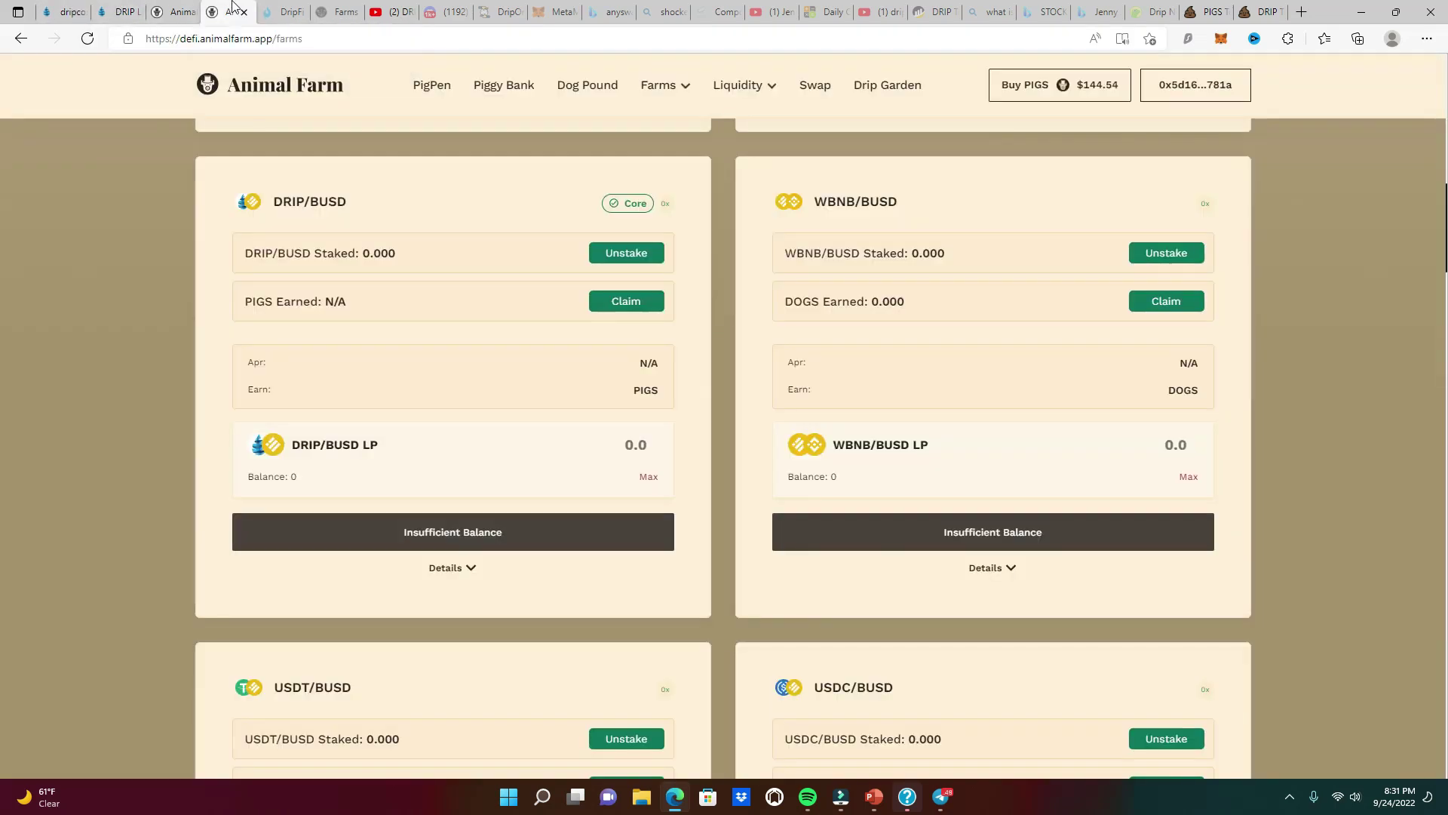
{"action": "left_click", "coordinate": [221, 12]}
{"action": "scroll", "coordinate": [521, 445], "scroll_direction": "up", "scroll_amount": 1}
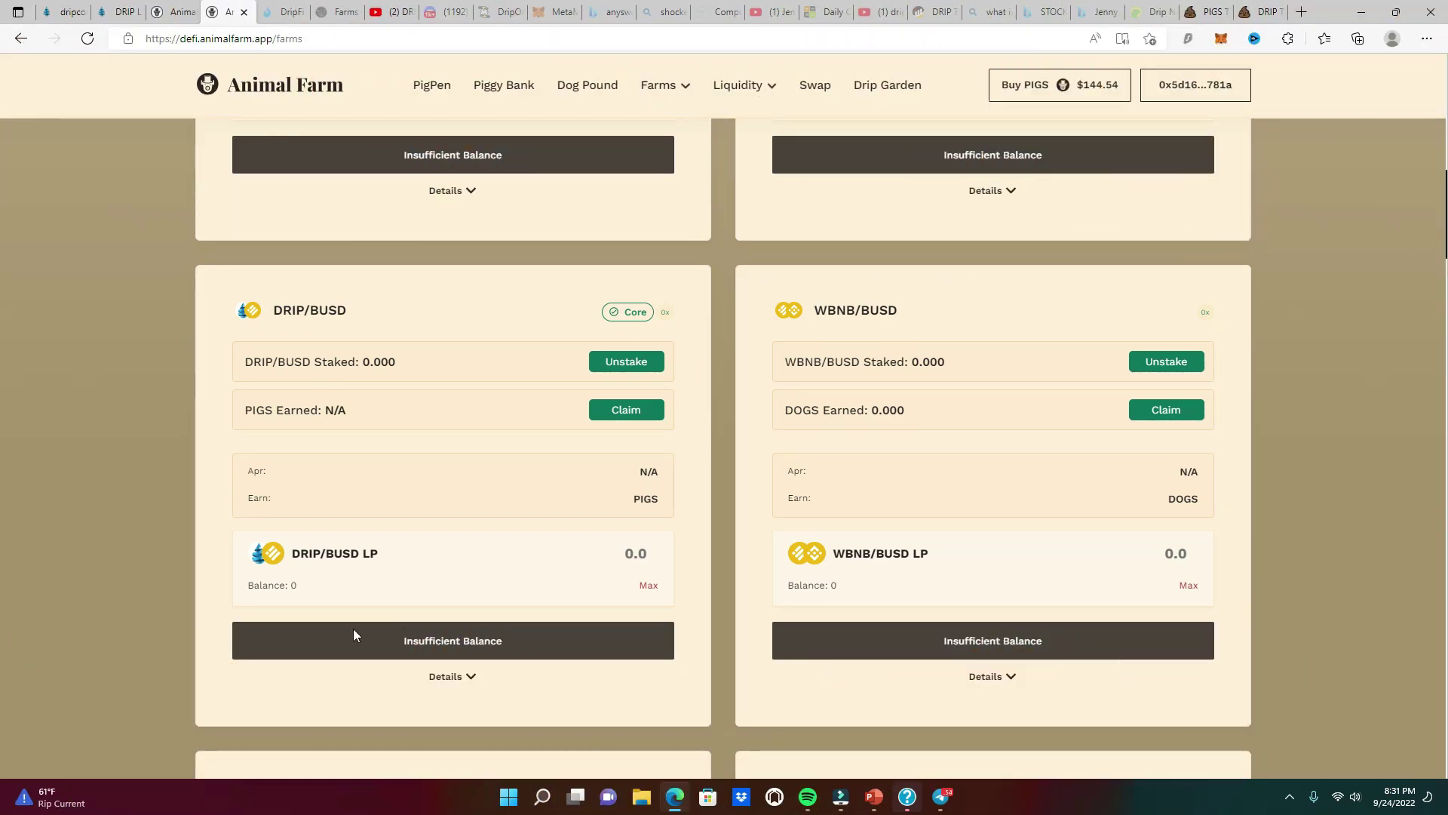
{"action": "scroll", "coordinate": [449, 454], "scroll_direction": "up", "scroll_amount": 5}
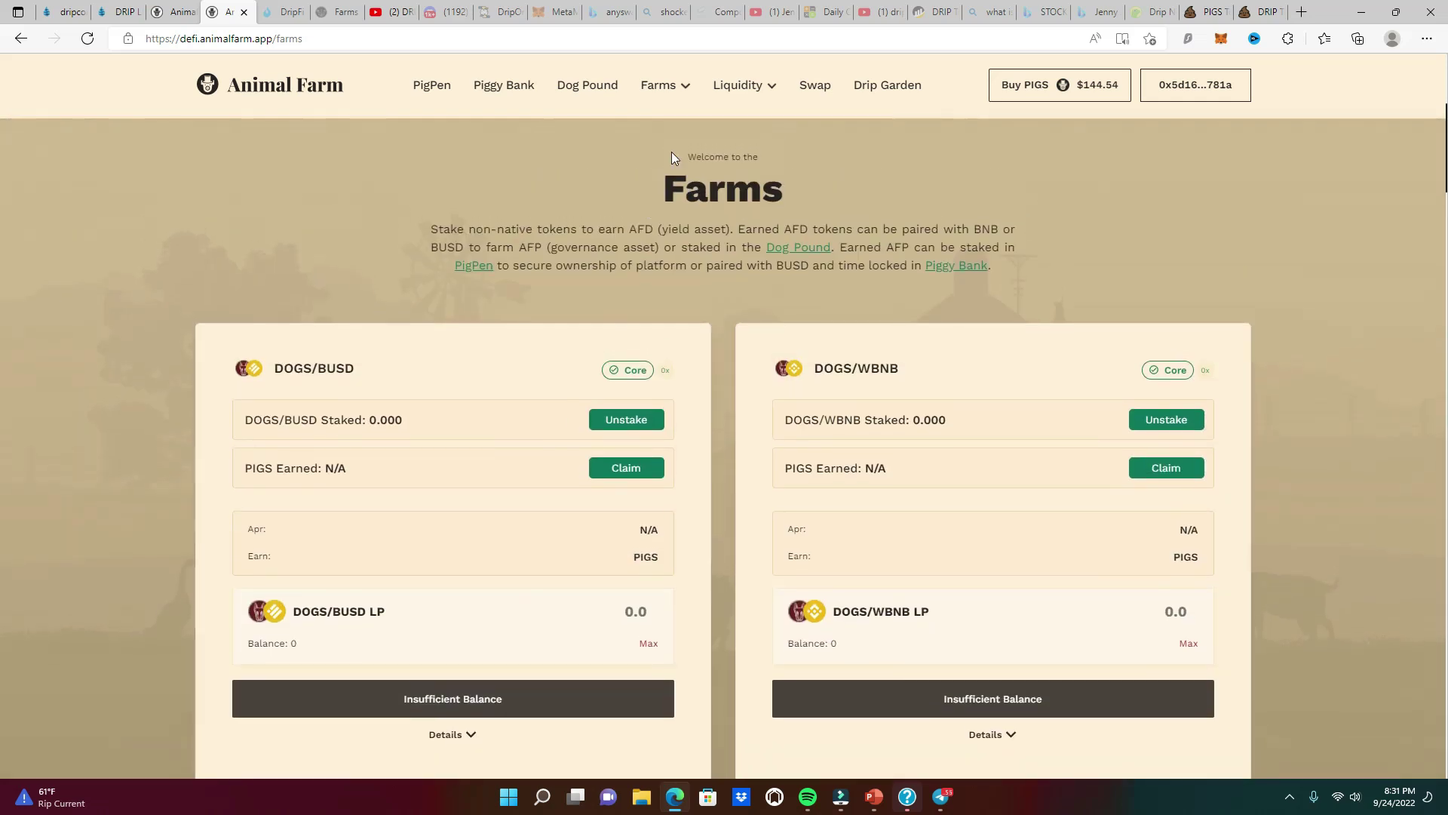
{"action": "left_click", "coordinate": [670, 151]}
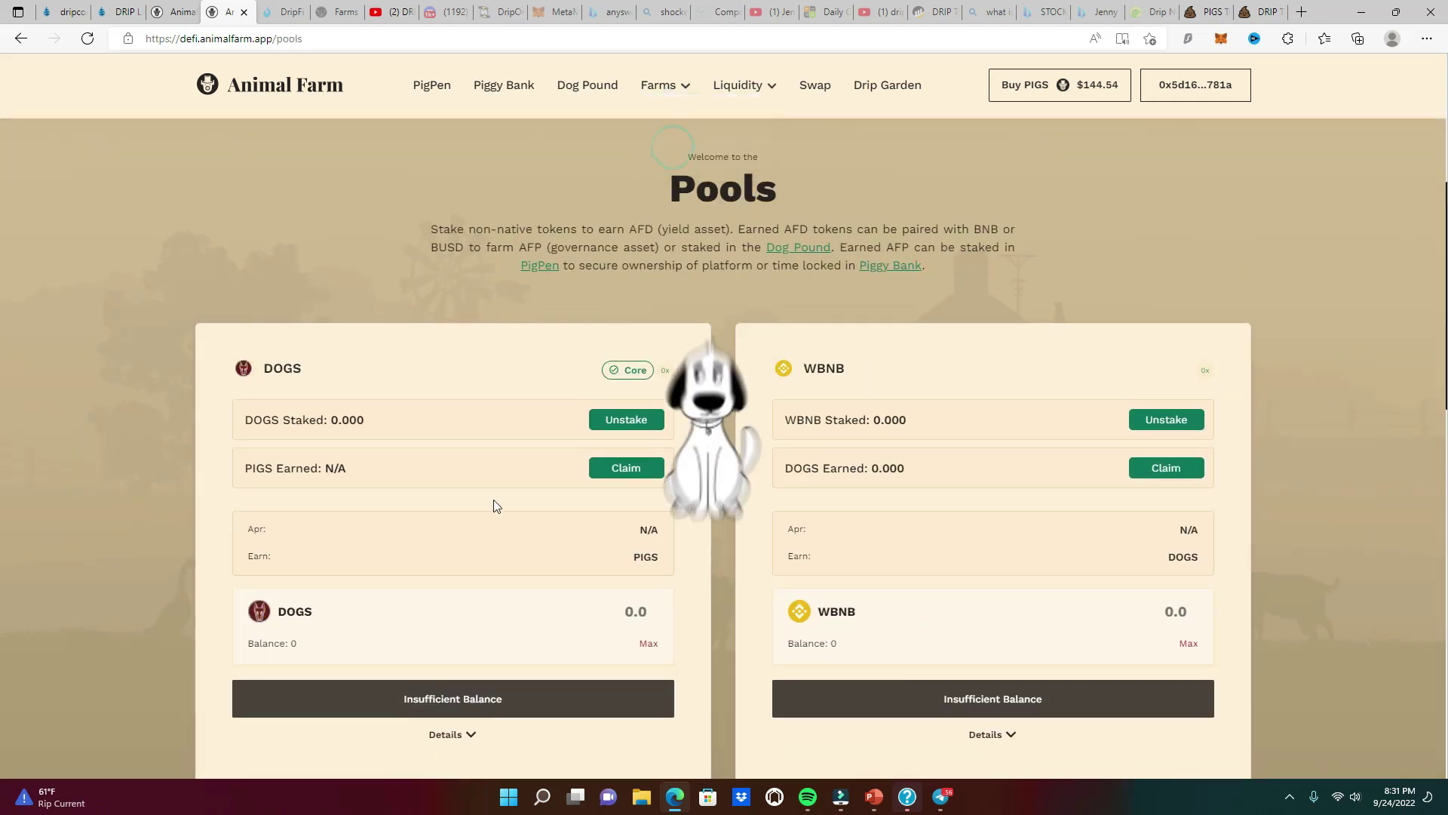
{"action": "scroll", "coordinate": [403, 421], "scroll_direction": "down", "scroll_amount": 1}
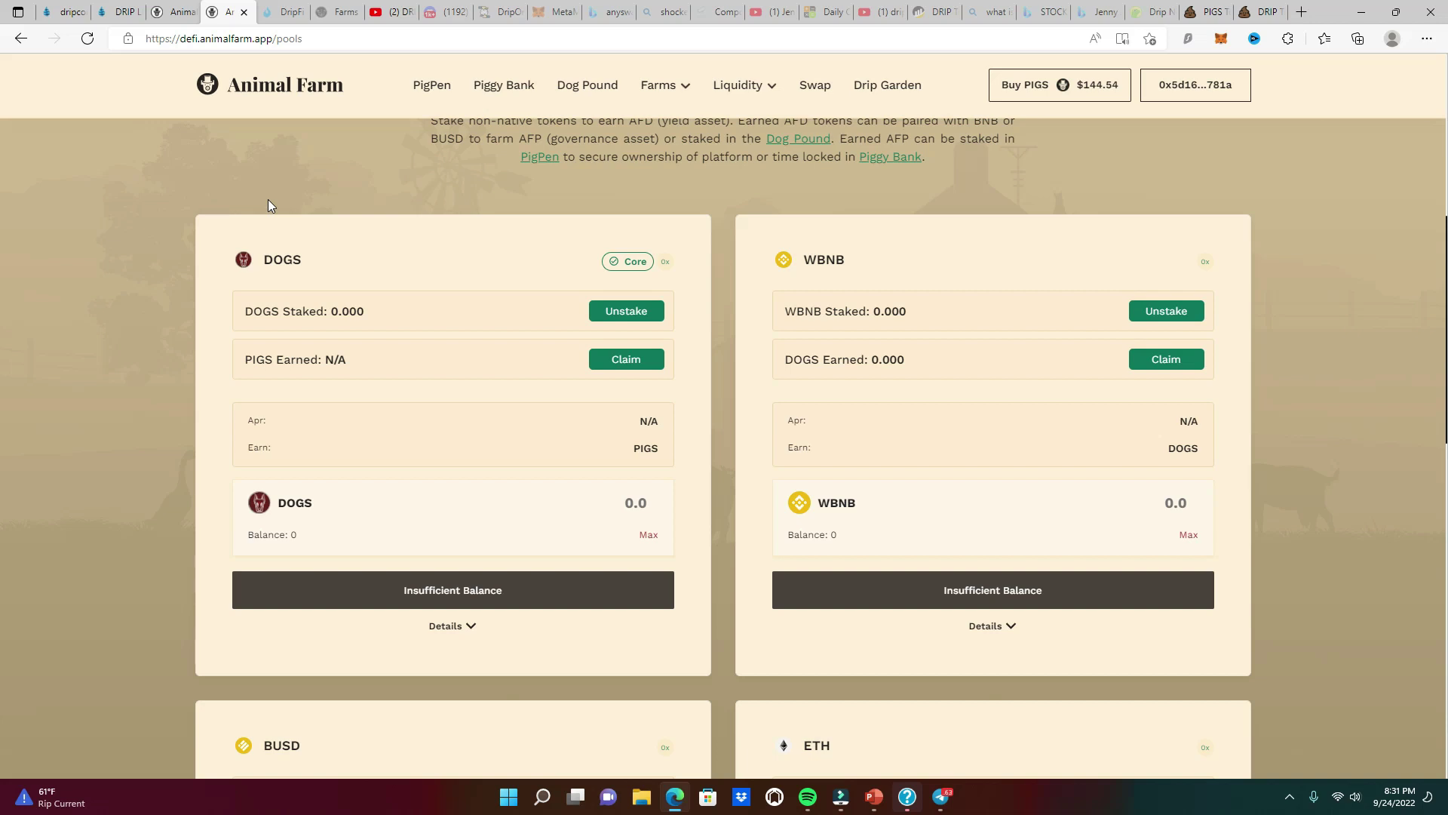
{"action": "mouse_move", "coordinate": [665, 85]}
{"action": "left_click", "coordinate": [669, 118]}
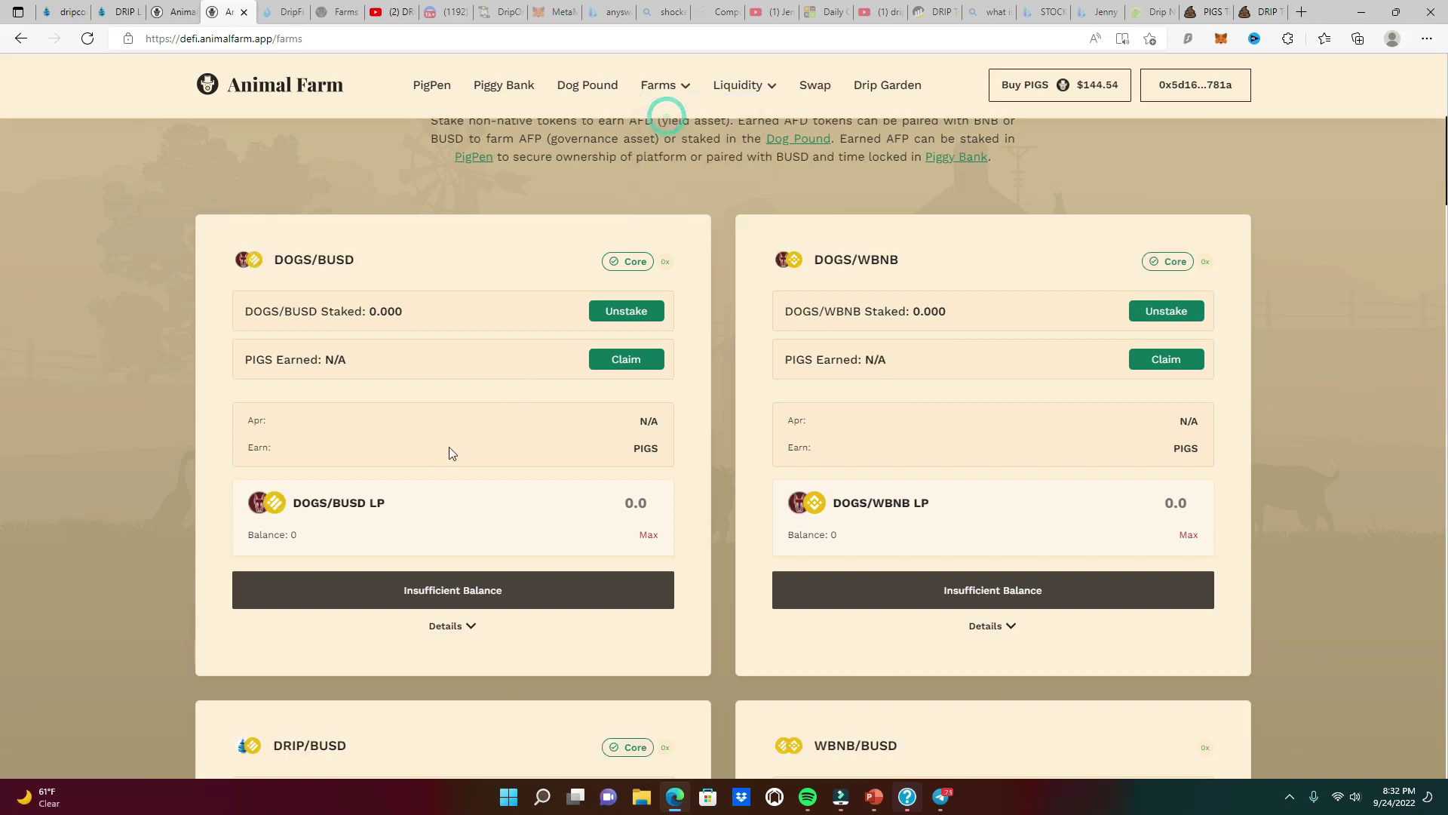
{"action": "scroll", "coordinate": [478, 504], "scroll_direction": "down", "scroll_amount": 1}
{"action": "scroll", "coordinate": [478, 504], "scroll_direction": "down", "scroll_amount": 3}
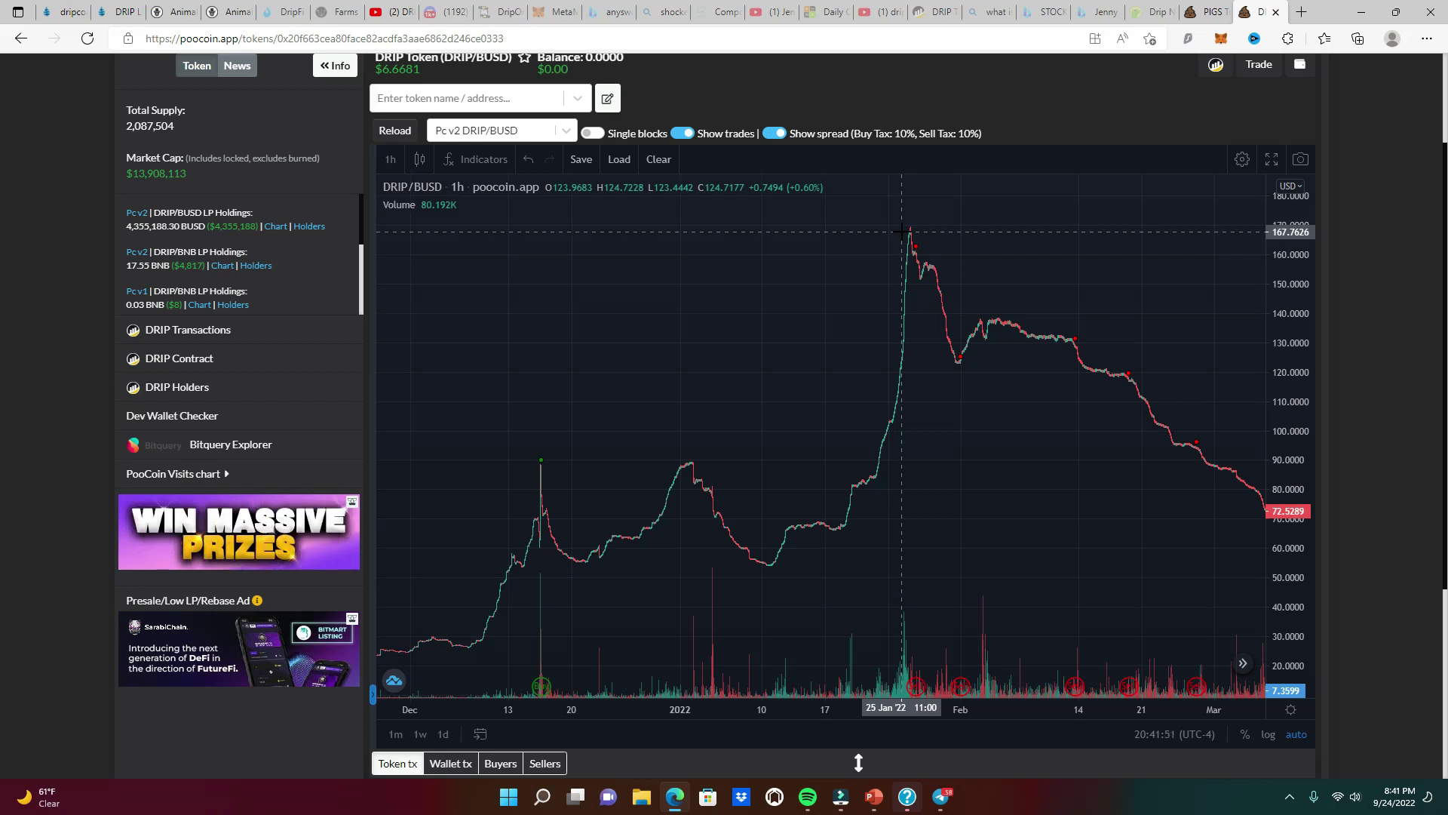
- Switch to the first tab with Ctrl+1, showing the Drip Fountain page at about 7.07 USDT
{"action": "key", "text": "ctrl+1"}
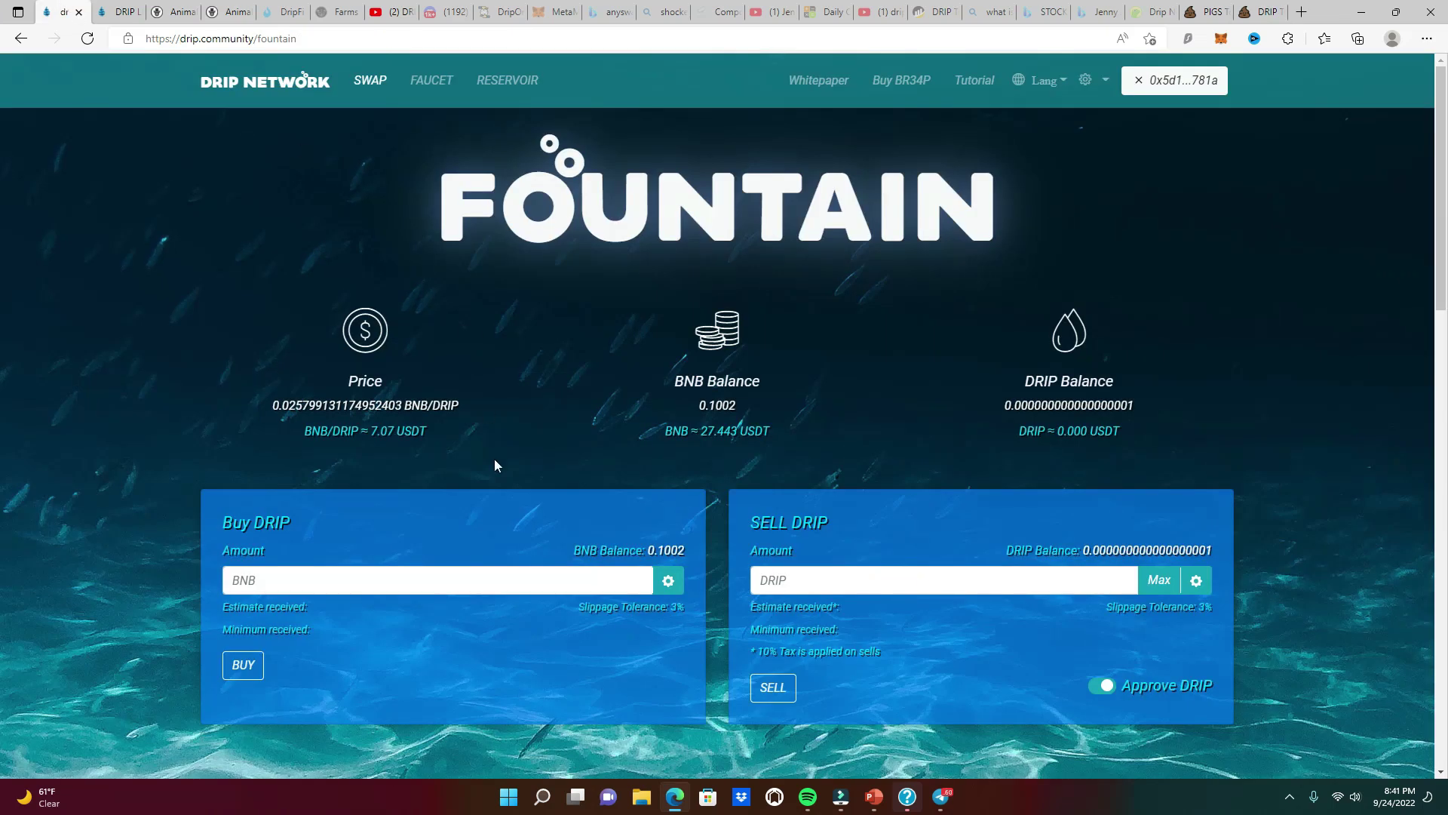